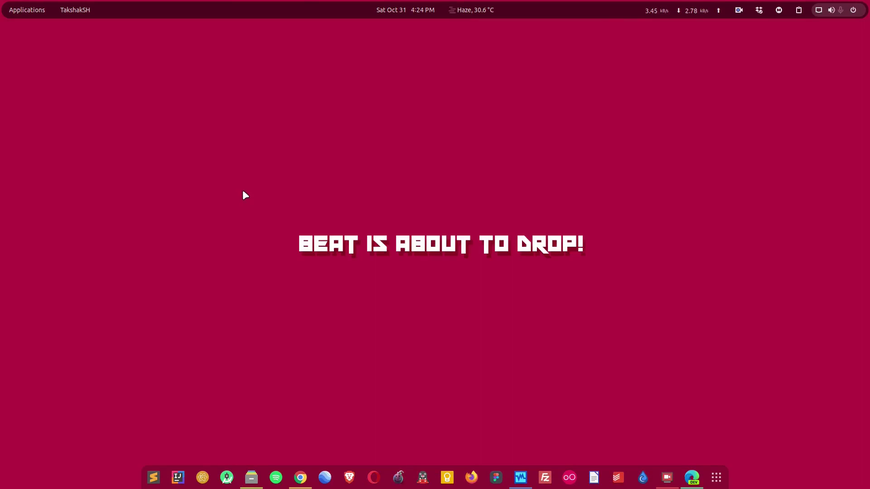
# Step: Bring Edge forward and scroll the NordVPN features page down to the footer's VPN Apps links
pyautogui.click(692, 478)
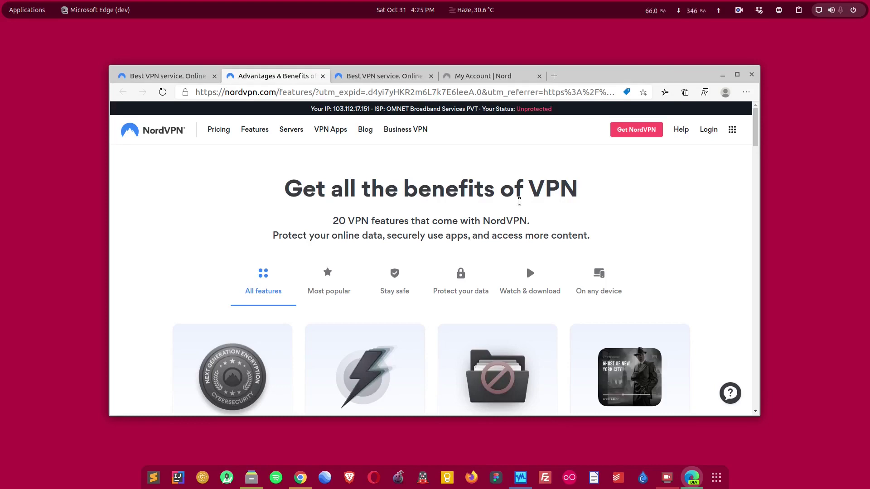
pyautogui.scroll(-5, 520, 202)
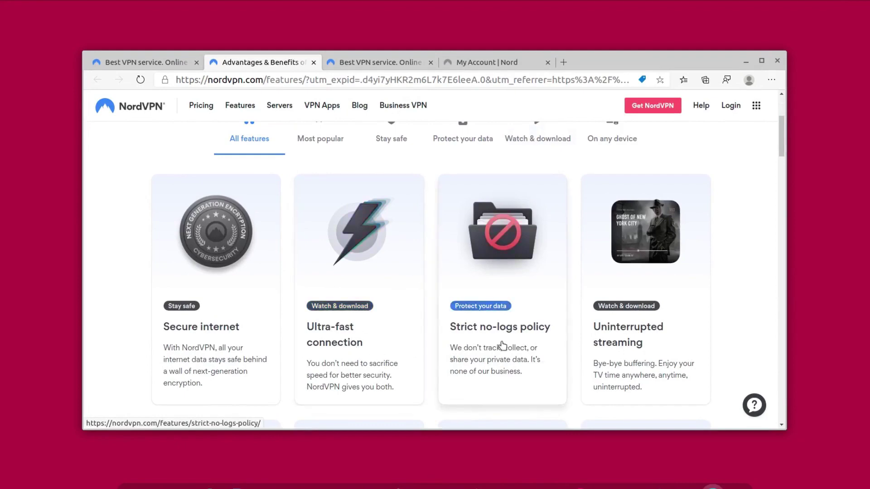
pyautogui.scroll(-7, 647, 339)
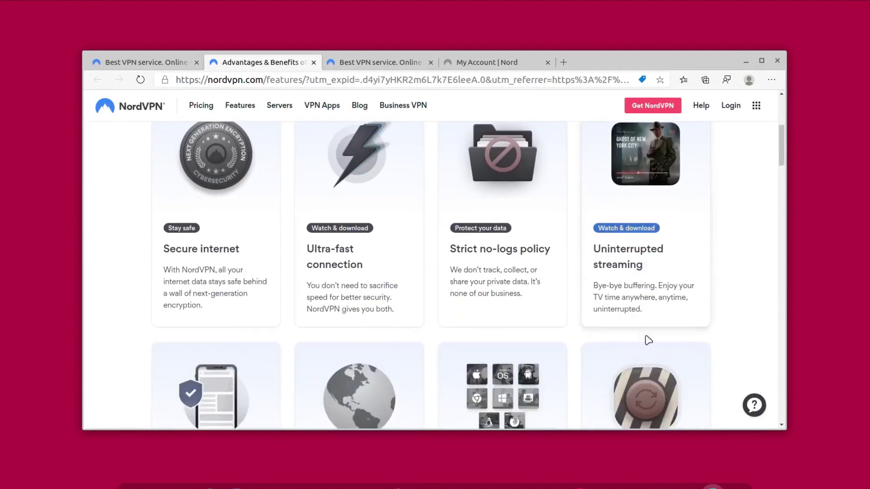
pyautogui.scroll(-5, 647, 339)
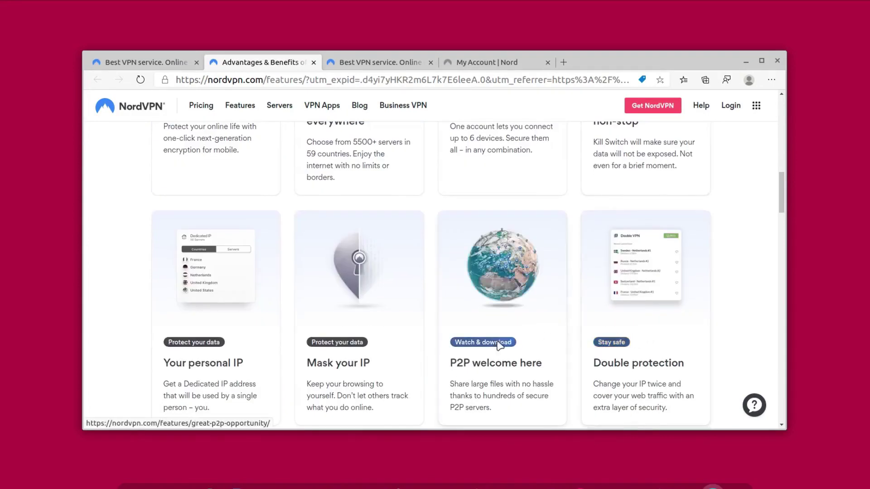
pyautogui.scroll(-5, 499, 349)
pyautogui.scroll(-5, 371, 301)
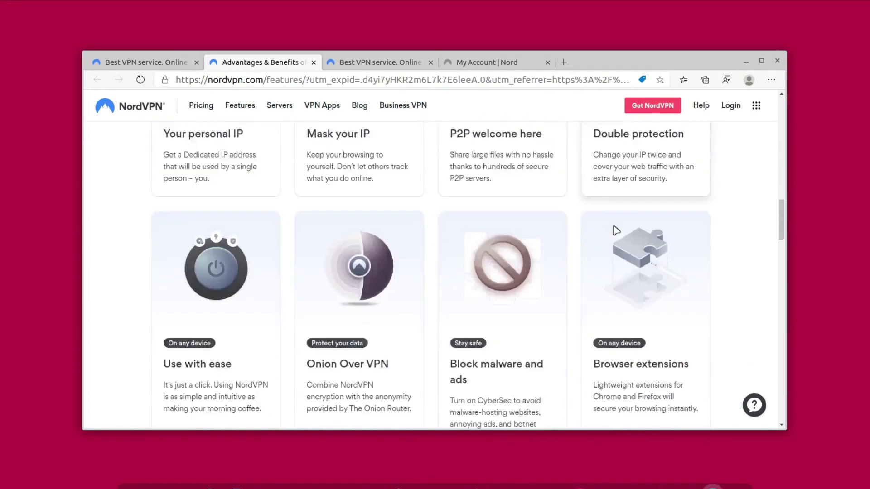
pyautogui.scroll(-5, 325, 290)
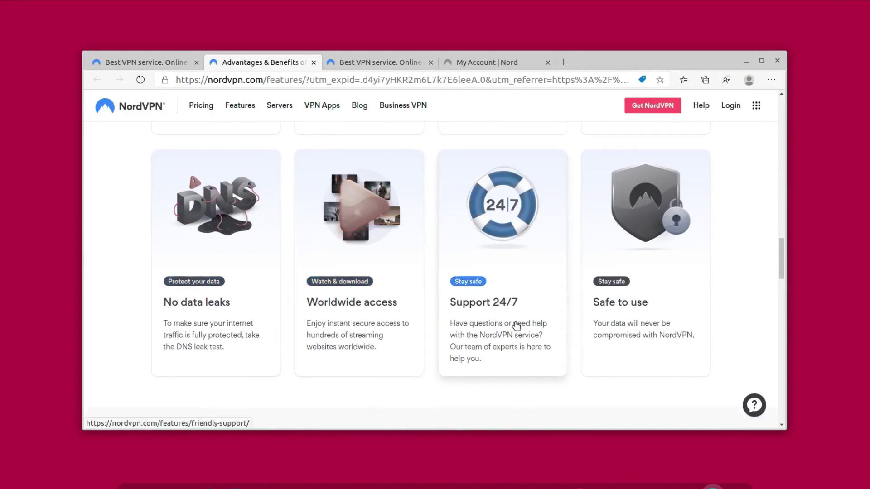
pyautogui.scroll(8, 516, 326)
pyautogui.scroll(8, 516, 325)
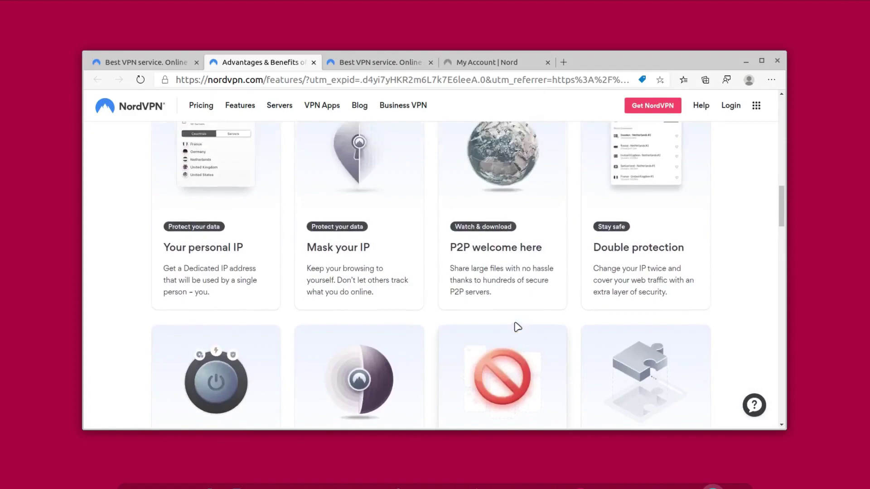
pyautogui.scroll(-15, 516, 325)
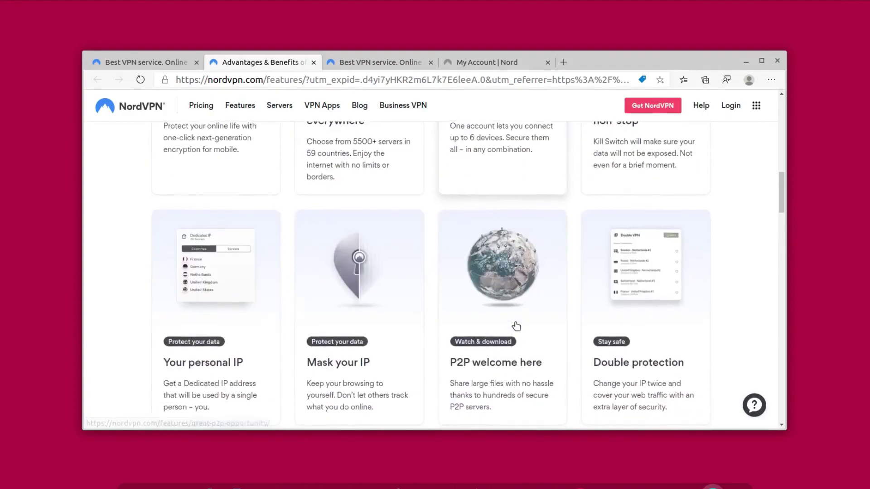
pyautogui.scroll(-3, 517, 326)
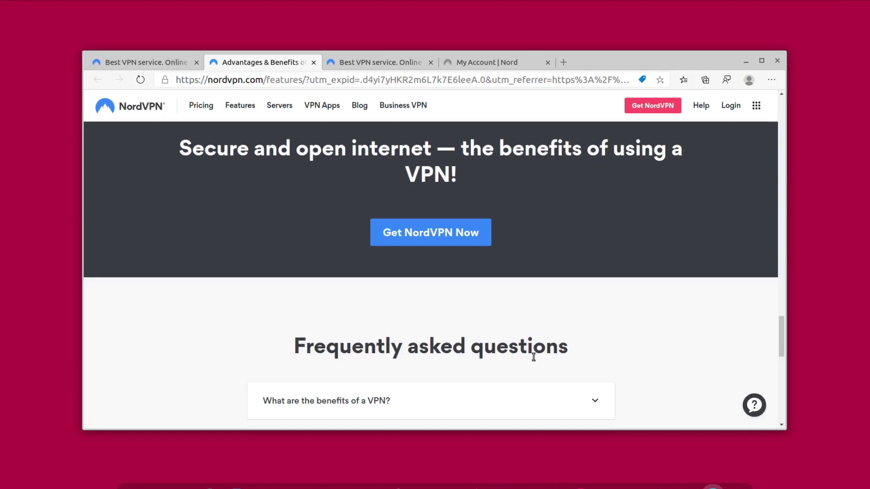
pyautogui.scroll(-10, 502, 368)
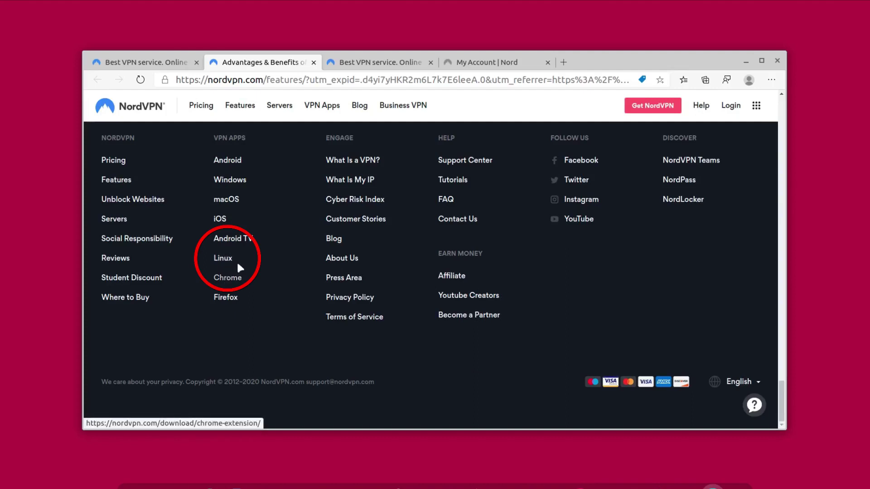
# Step: Go to the Linux download page from the footer and download the .deb package
pyautogui.click(224, 259)
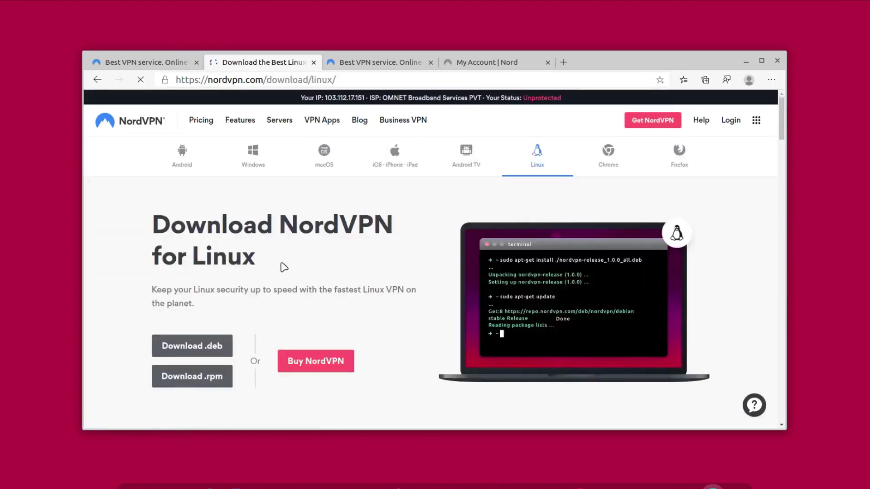
pyautogui.scroll(-2, 284, 267)
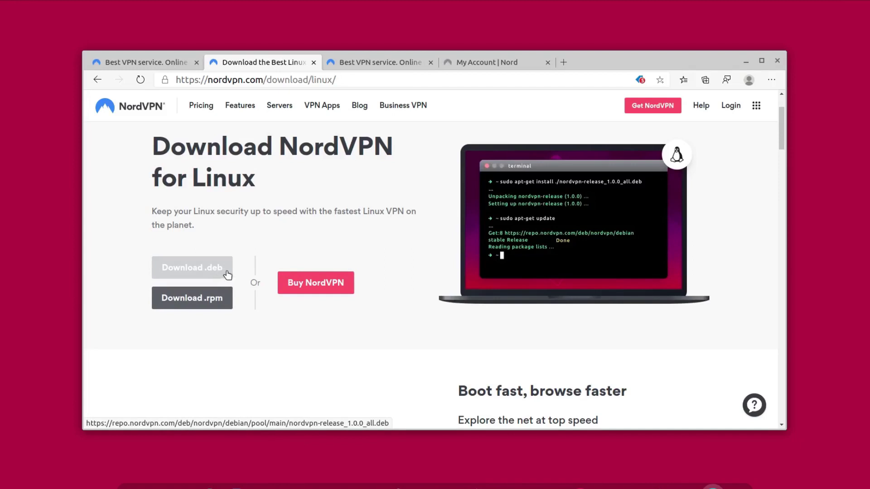
pyautogui.click(194, 271)
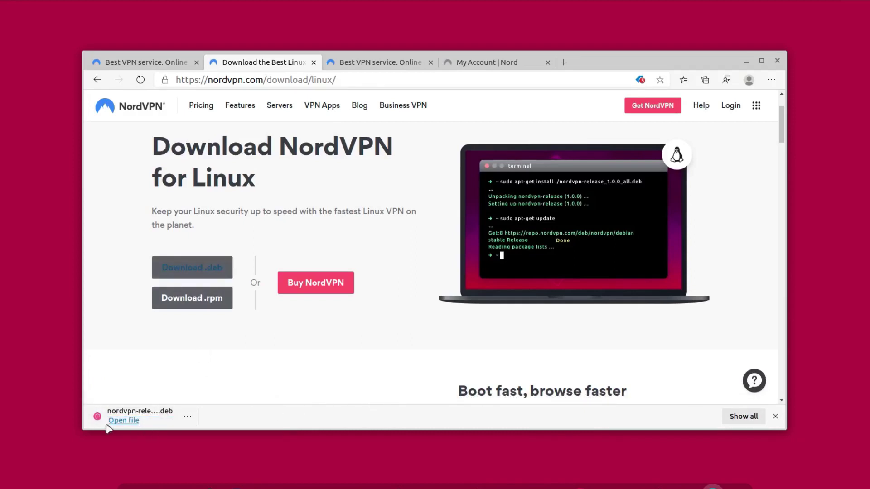
# Step: Install nordvpn-release via Ubuntu Software, then close the installer and minimize Edge
pyautogui.click(133, 421)
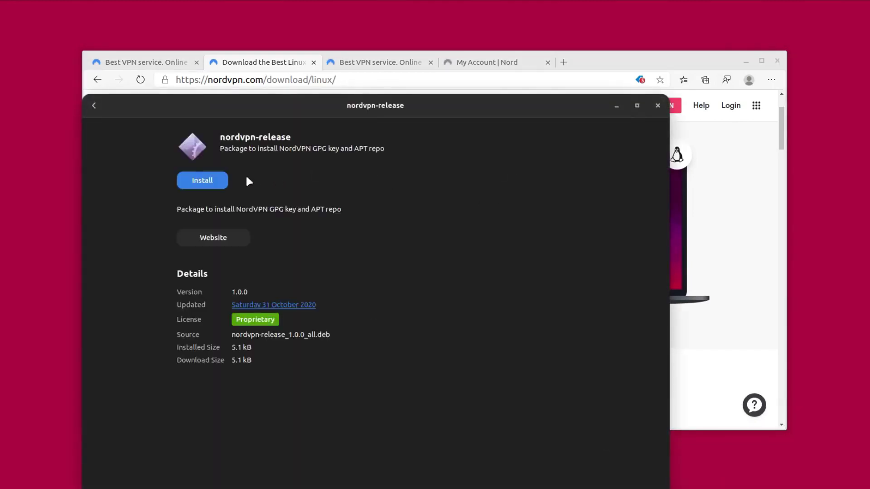
pyautogui.click(216, 179)
pyautogui.click(657, 105)
pyautogui.click(735, 68)
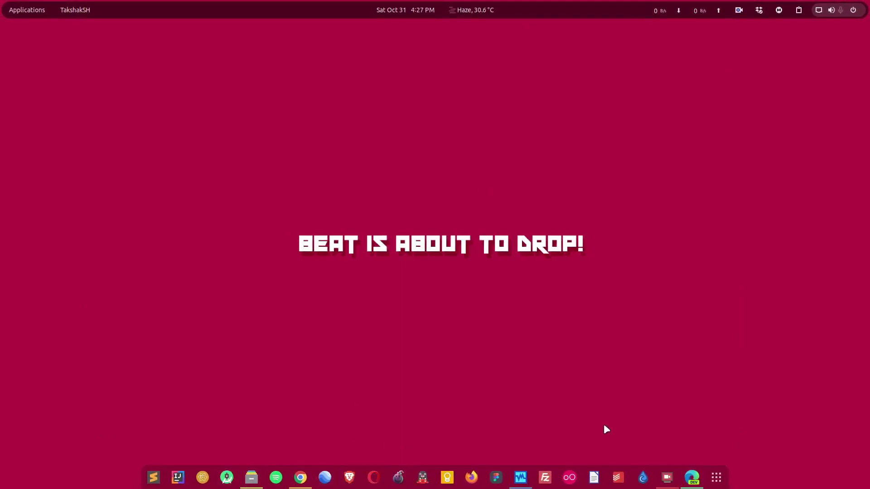
# Step: Launch Terminal and change into the Downloads folder
pyautogui.hotkey('ctrl', 'space')
pyautogui.write('t')
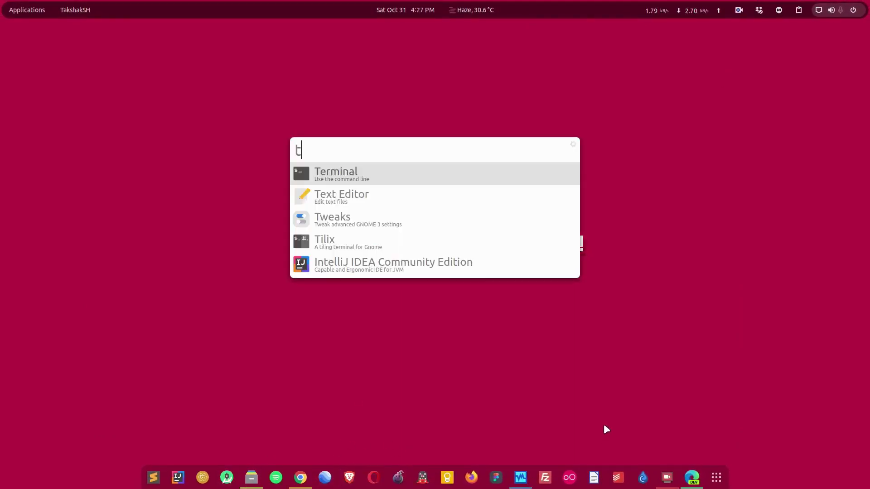
pyautogui.press('Return')
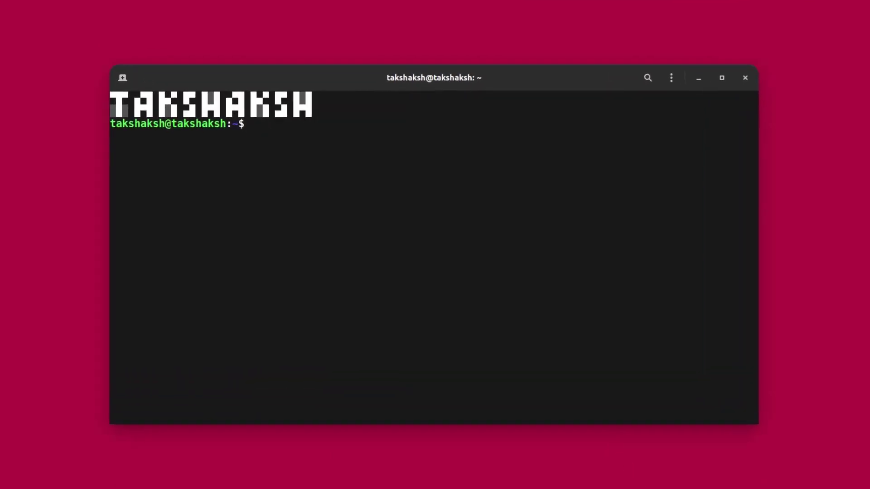
pyautogui.write('cd Dow')
pyautogui.press('Tab')
pyautogui.press('Return')
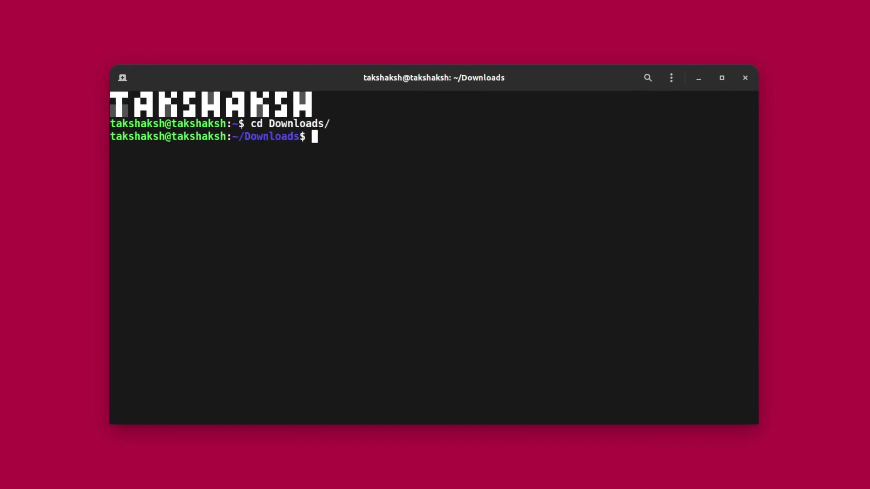
# Step: Install nordvpn-release_1.0.0_all.deb with sudo dpkg -i, entering the administrator password
pyautogui.write('sudo dp')
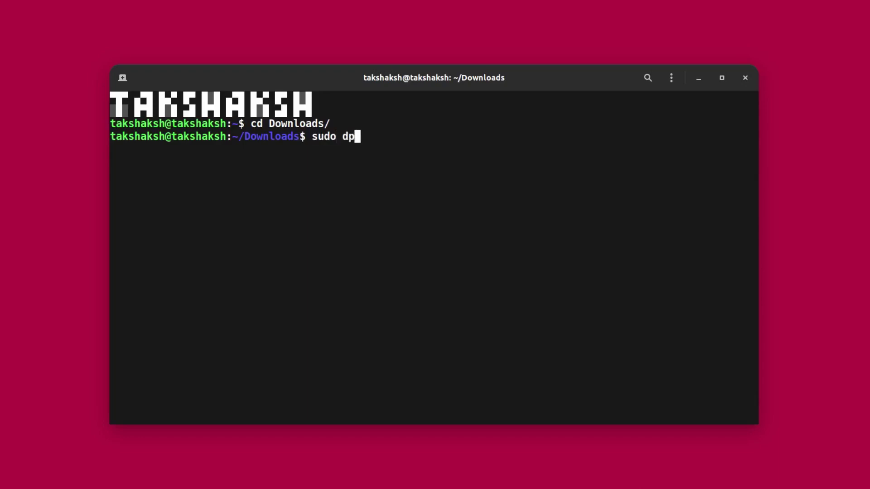
pyautogui.write('kg -i nor')
pyautogui.press('Tab')
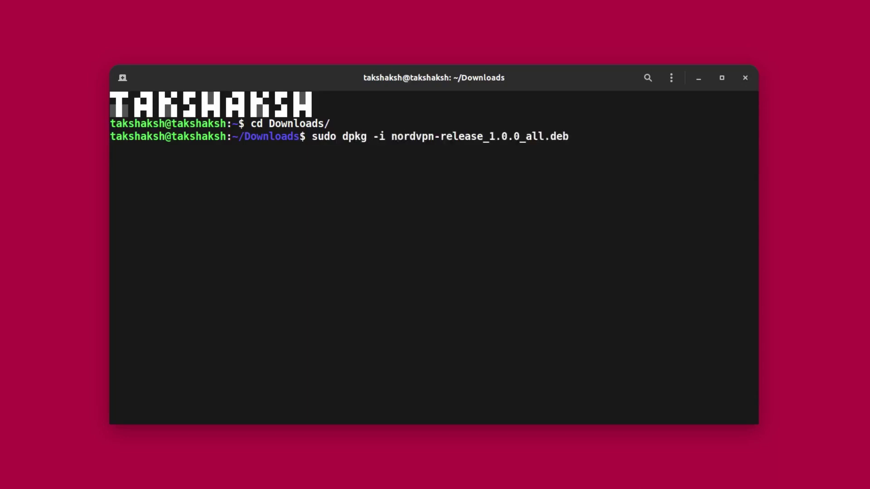
pyautogui.press('Return')
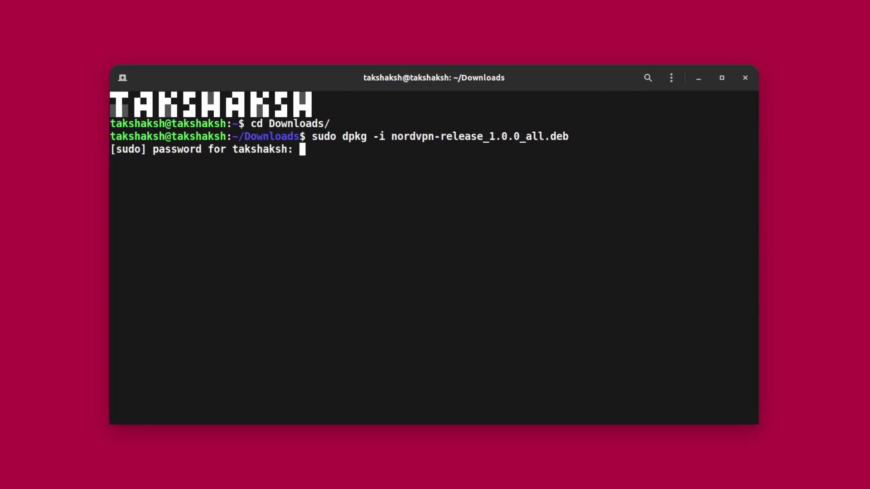
pyautogui.press('Return')
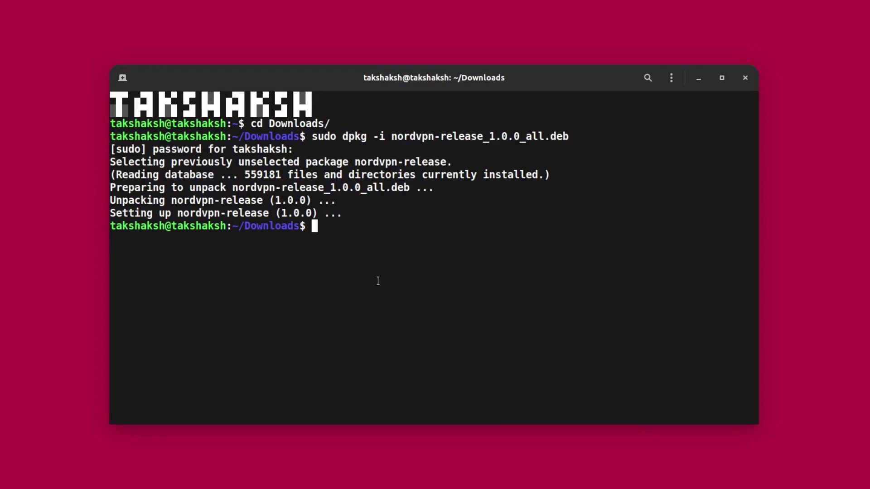
# Step: Clear the screen, run sudo apt-get update, and highlight the nordvpn repository line
pyautogui.write('clear')
pyautogui.press('Return')
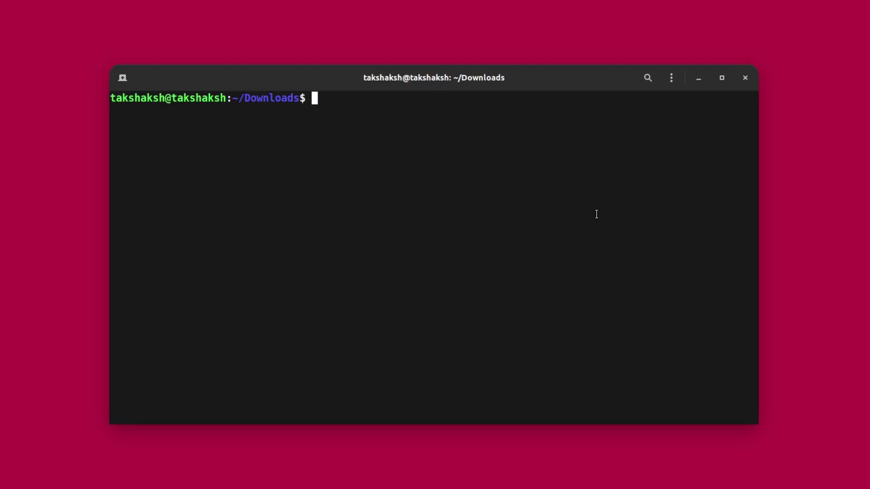
pyautogui.write('sudo apt-get update')
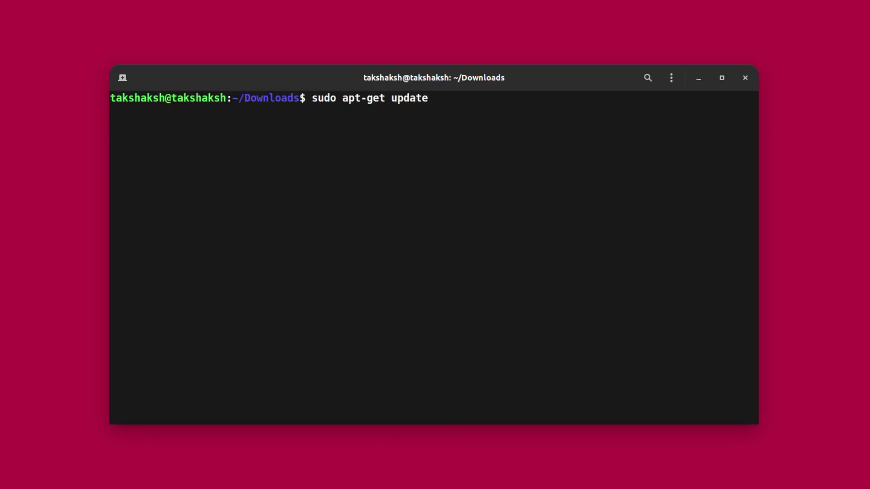
pyautogui.press('Return')
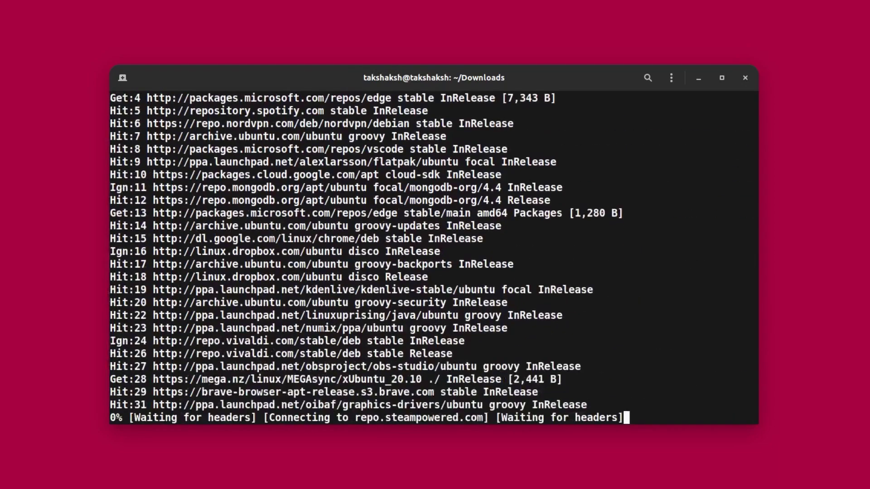
pyautogui.scroll(3, 258, 176)
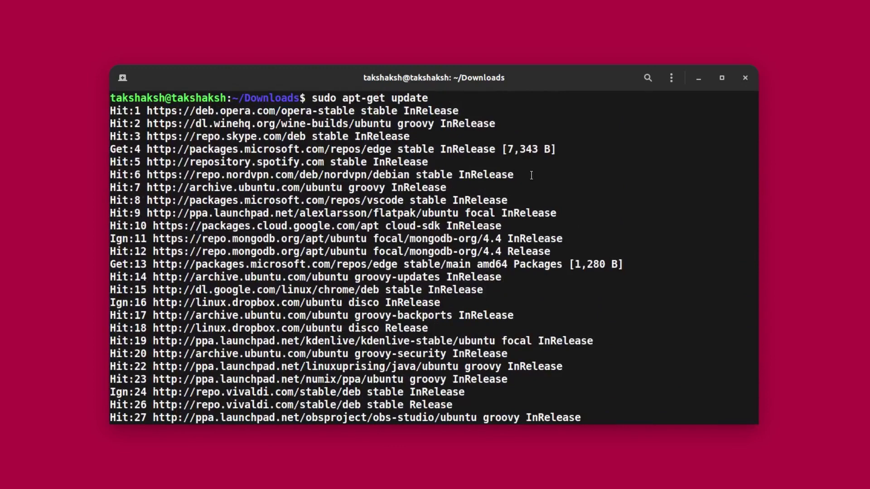
pyautogui.moveTo(523, 174); pyautogui.dragTo(156, 176)
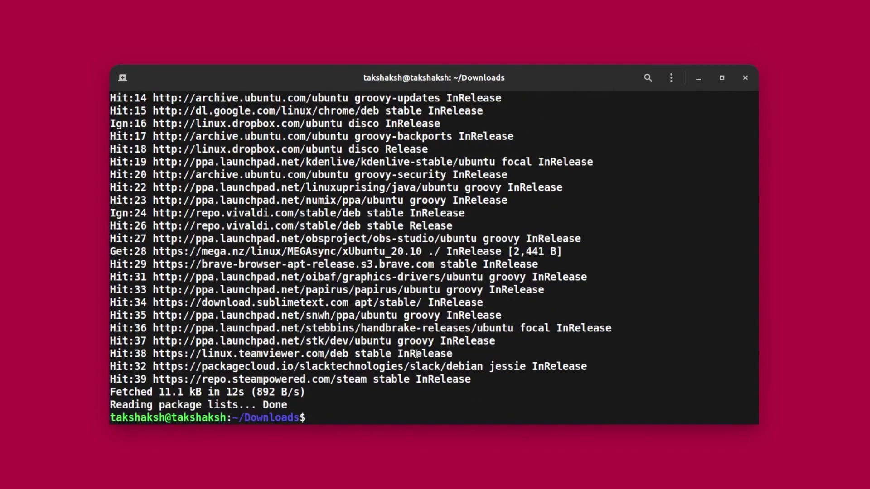
# Step: Install nordvpn with sudo apt-get install nordvpn, confirming with Y
pyautogui.write('sudo apt-get ')
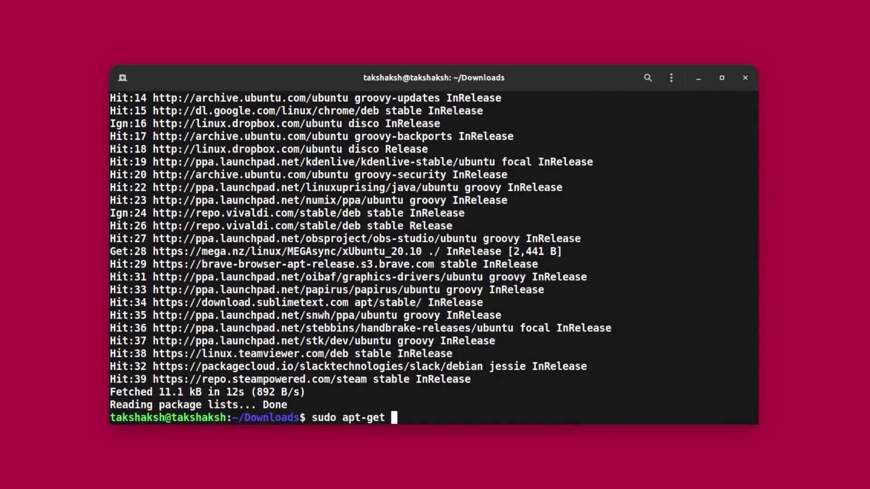
pyautogui.write('install nordvpn')
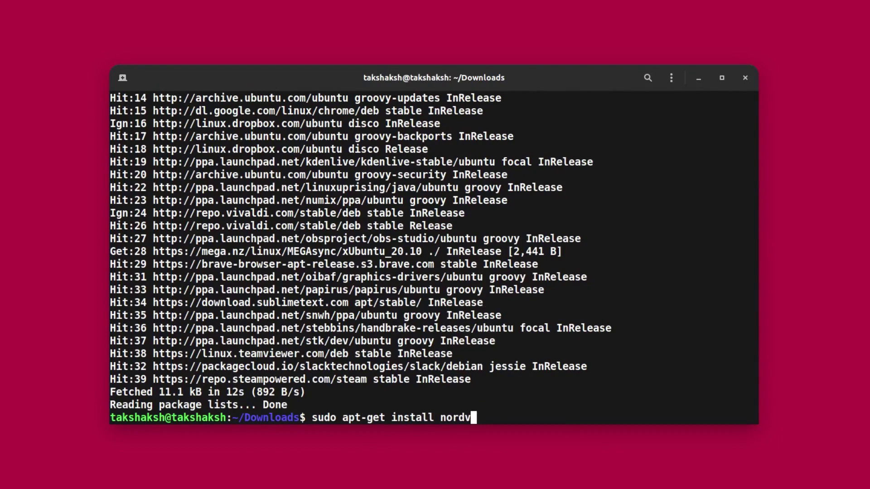
pyautogui.press('Return')
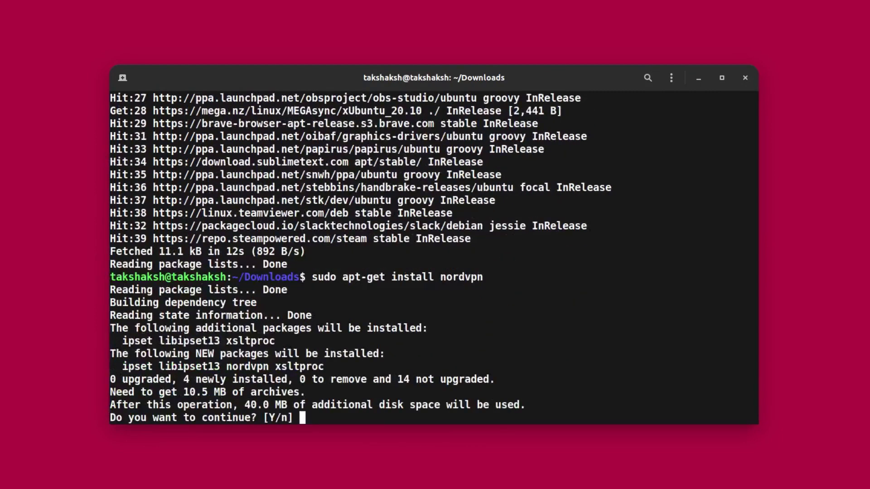
pyautogui.press('Return')
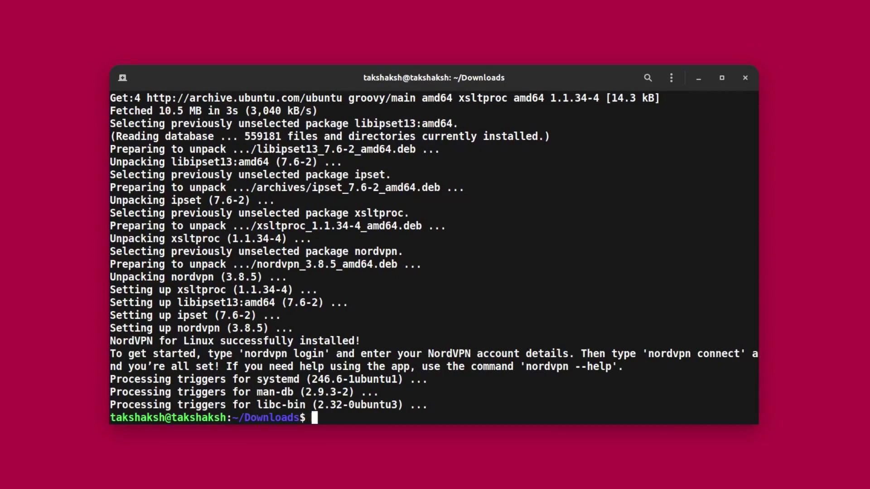
# Step: Clear the terminal and start nordvpn login
pyautogui.write('clear')
pyautogui.press('Return')
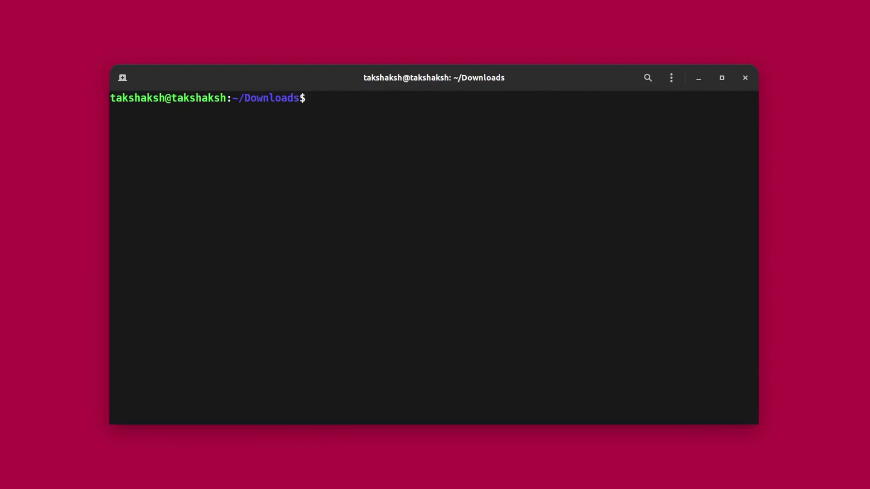
pyautogui.write('nordvpn login')
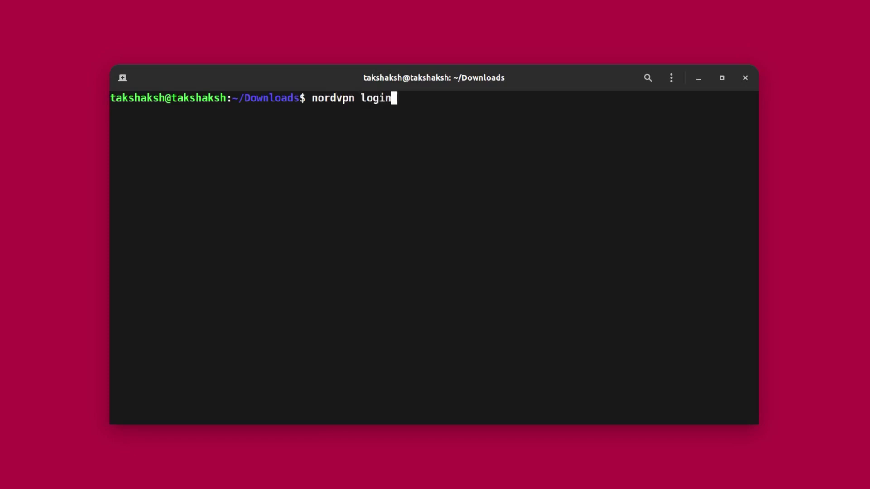
pyautogui.press('Return')
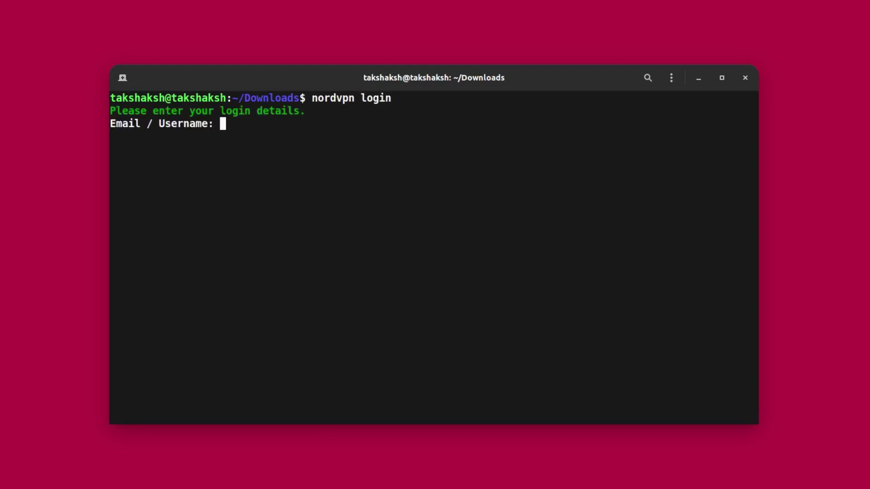
# Step: Paste the account e-mail and password from clipboard history at the login prompts
pyautogui.press('super+shift+v')
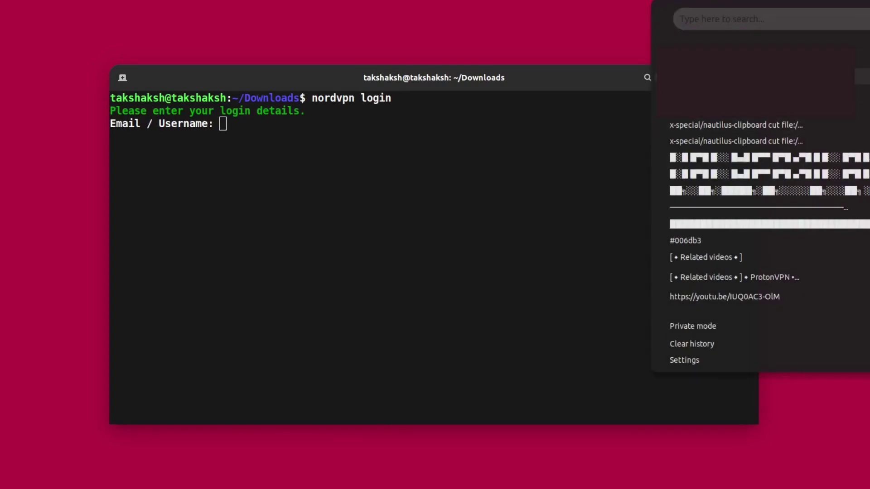
pyautogui.click(587, 116)
pyautogui.rightClick(256, 139)
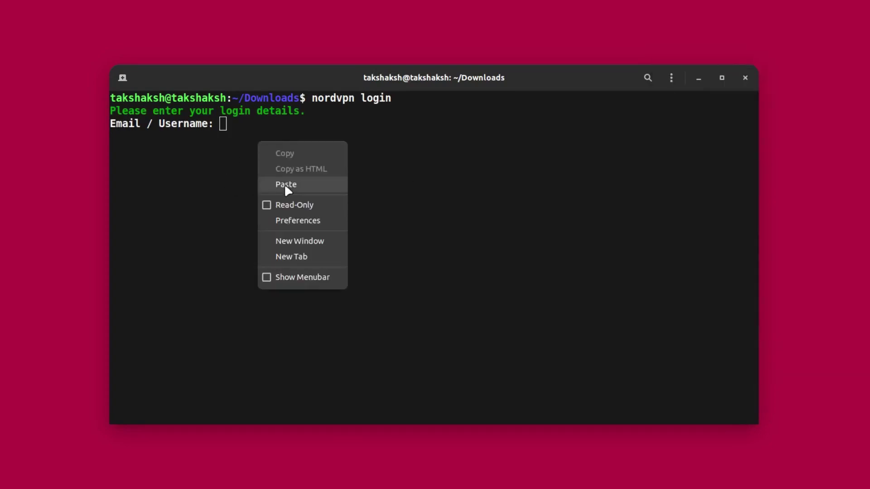
pyautogui.click(284, 183)
pyautogui.press('Return')
pyautogui.press('super+shift+v')
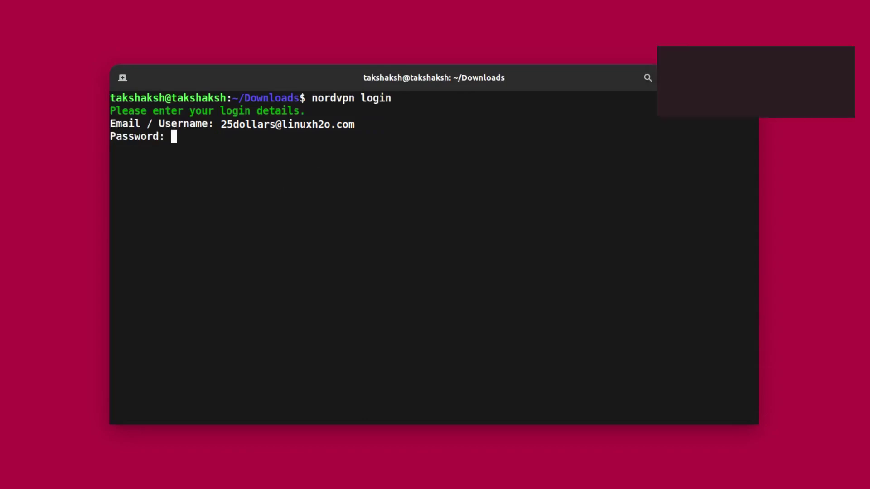
pyautogui.click(703, 121)
pyautogui.rightClick(278, 161)
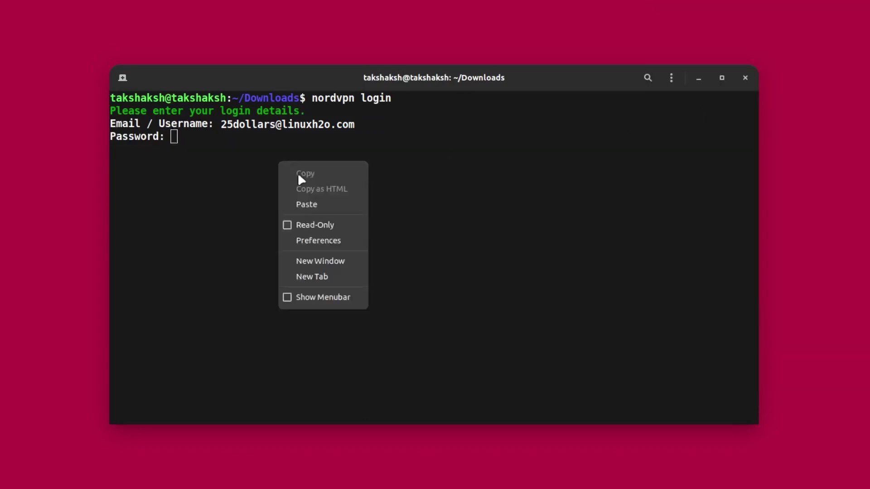
pyautogui.click(314, 200)
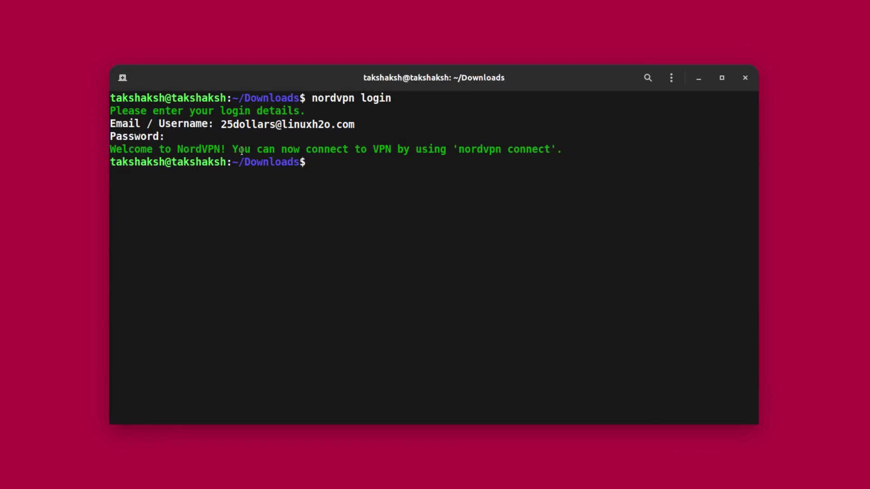
# Step: Highlight parts of the login welcome message, including the word 'connect'
pyautogui.moveTo(294, 149); pyautogui.dragTo(109, 149)
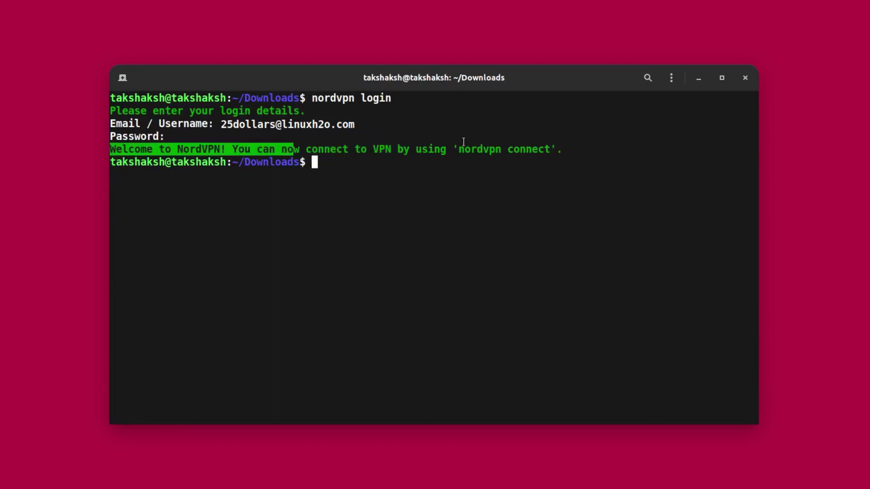
pyautogui.click(547, 143)
pyautogui.doubleClick(536, 149)
pyautogui.click(458, 190)
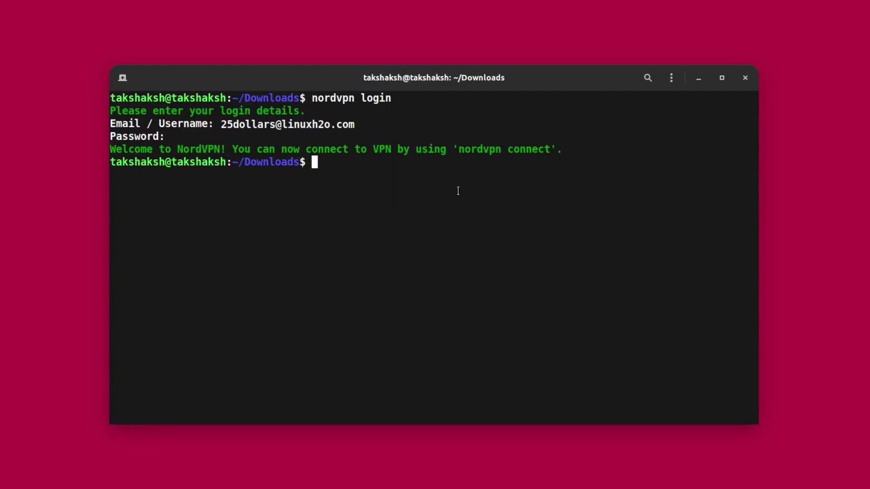
# Step: Clear the screen and run nordvpn connect to reach India #95
pyautogui.write('clear')
pyautogui.press('Return')
pyautogui.write('n')
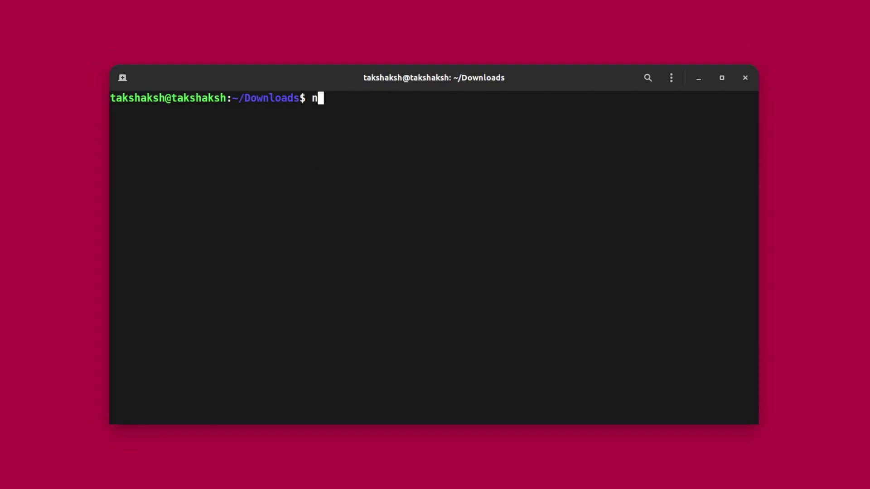
pyautogui.write('ordvpn connect')
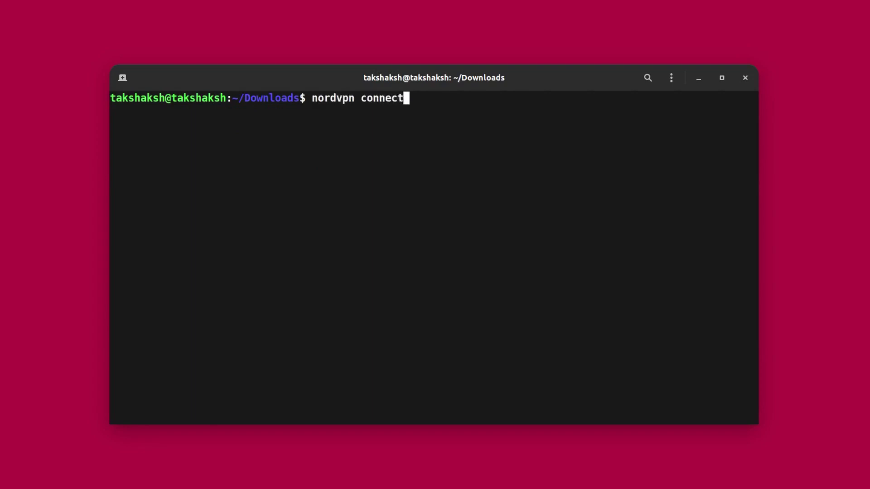
pyautogui.press('Return')
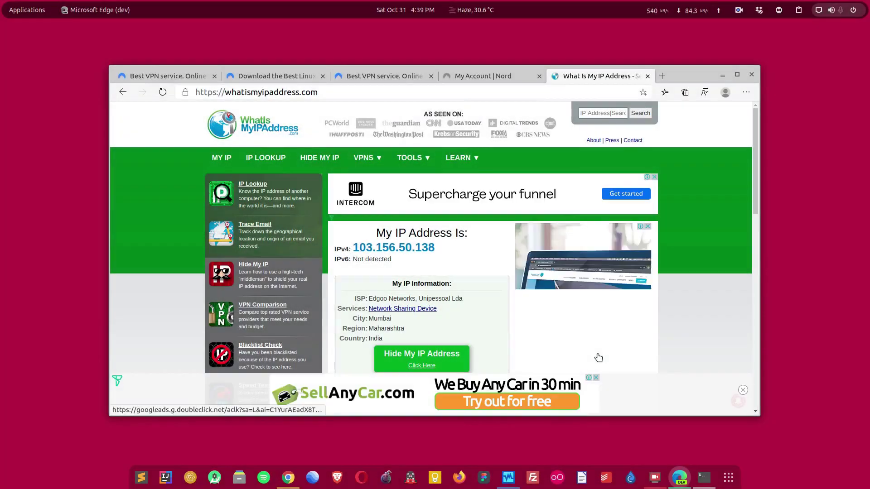
# Step: Scroll whatismyipaddress.com to see IP 103.156.50.138 located in Mumbai, India
pyautogui.scroll(-3, 519, 322)
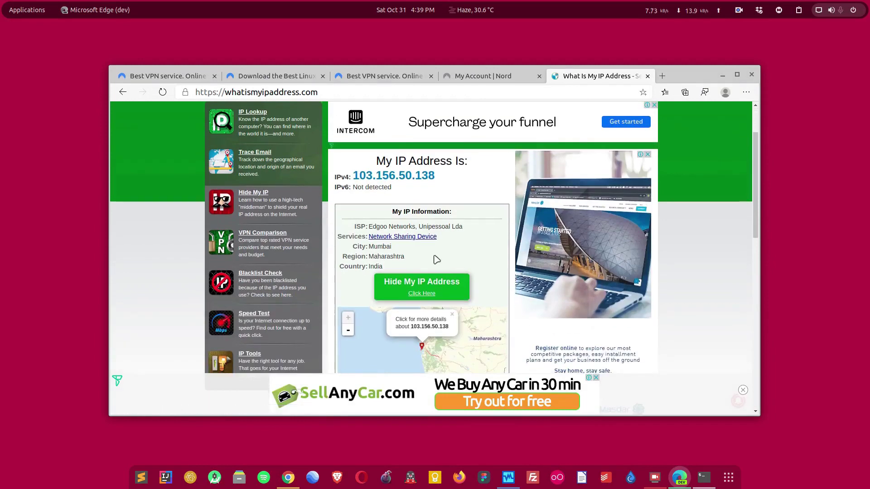